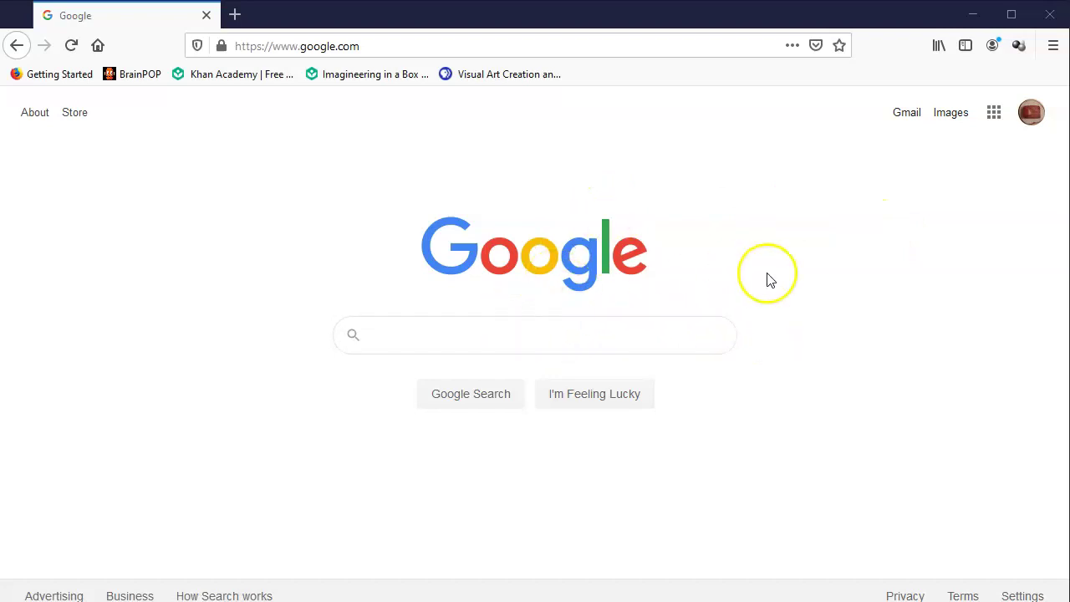
From Google apps, open the Art 1 Teacher sharing class and create a new assignment under Classwork
left_click(994, 117)
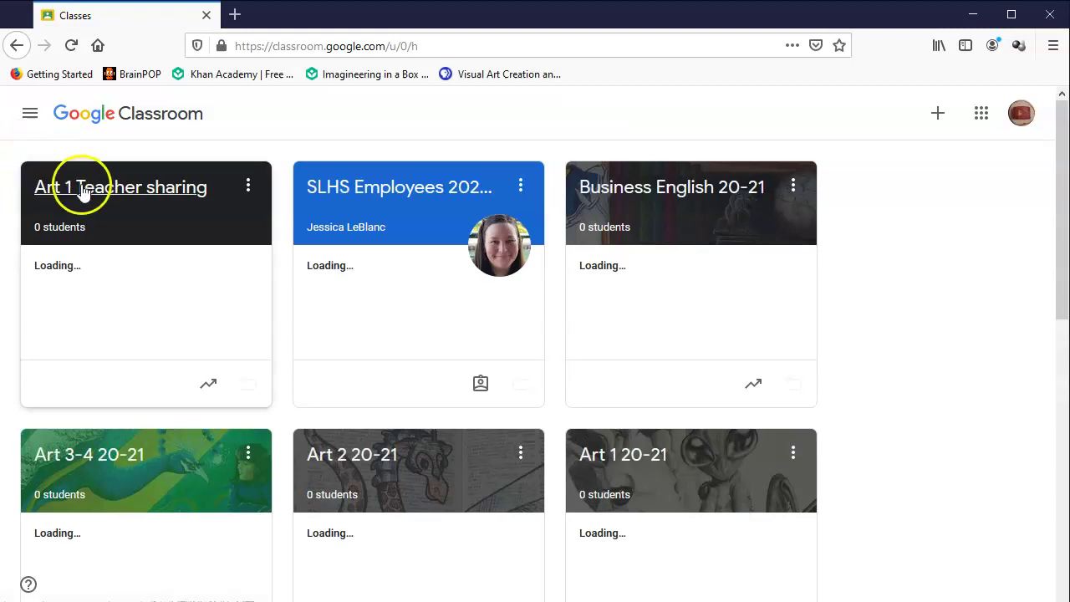
left_click(84, 190)
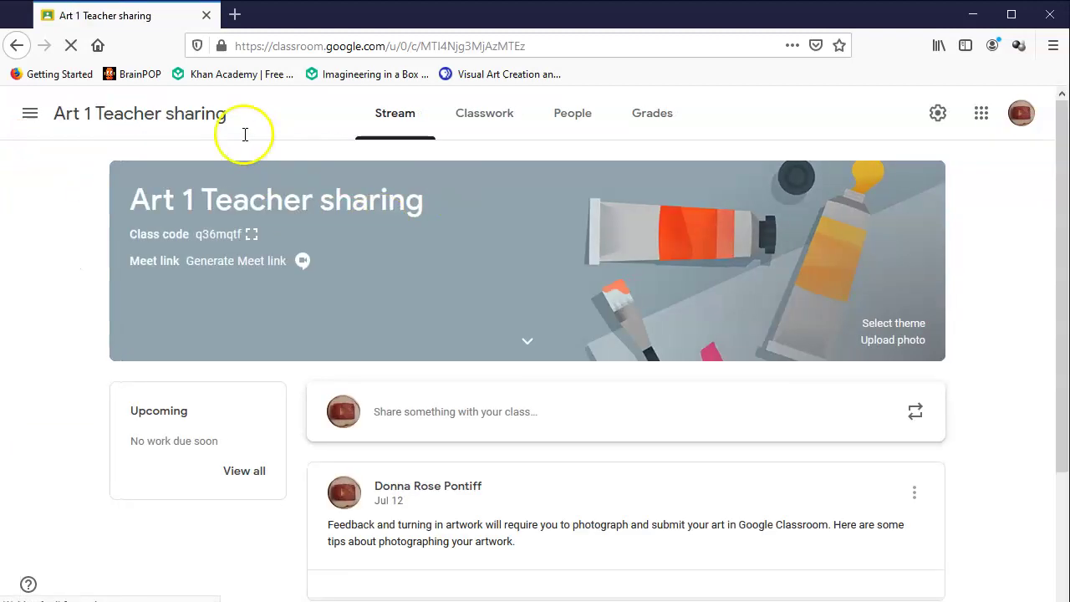
left_click(496, 115)
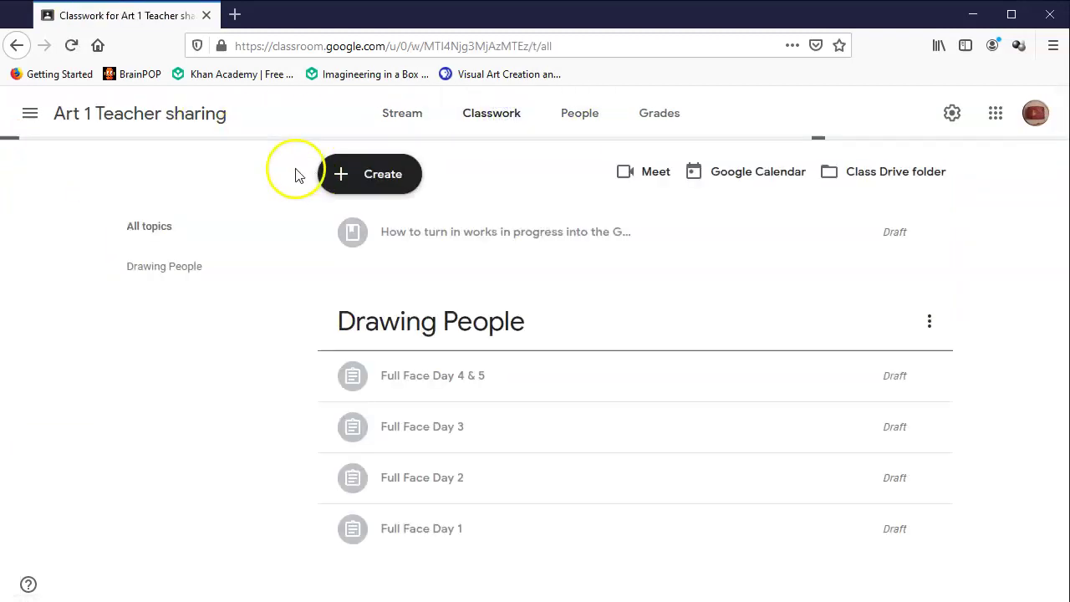
left_click(366, 178)
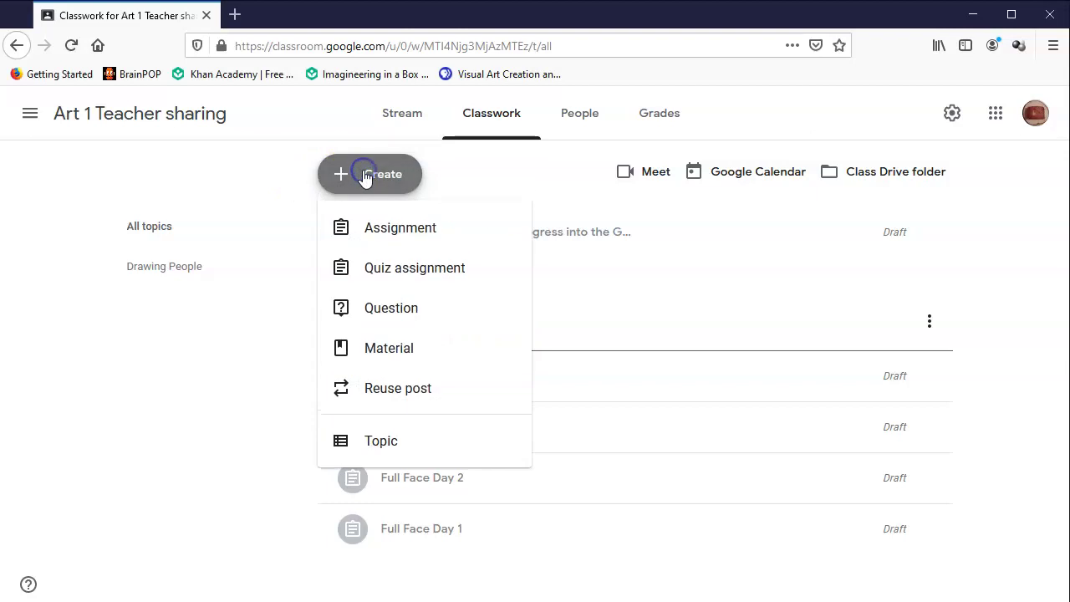
left_click(380, 238)
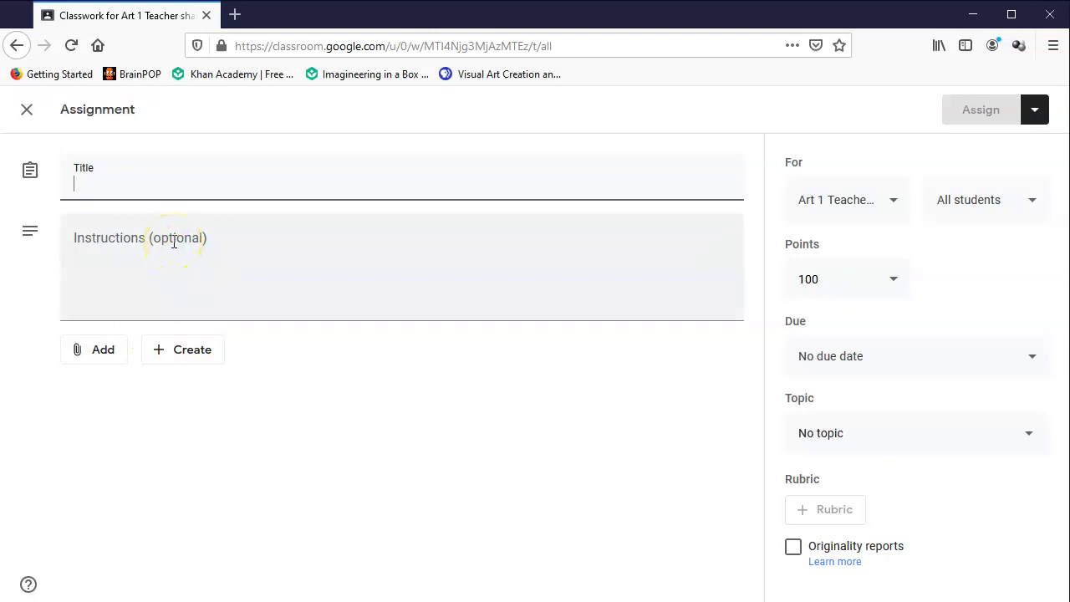
Enter the title 'Full Face Drawing' and instructions to draw on paper and turn it in
type("Full Face Drawing")
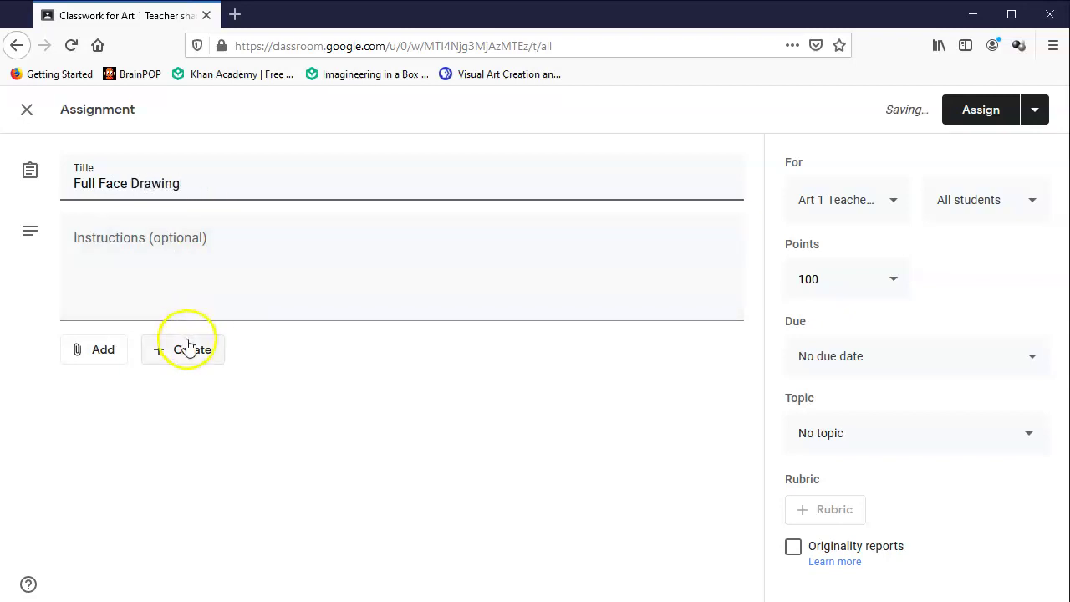
left_click(173, 299)
type("Draw your project on paper then turn it in on this document.")
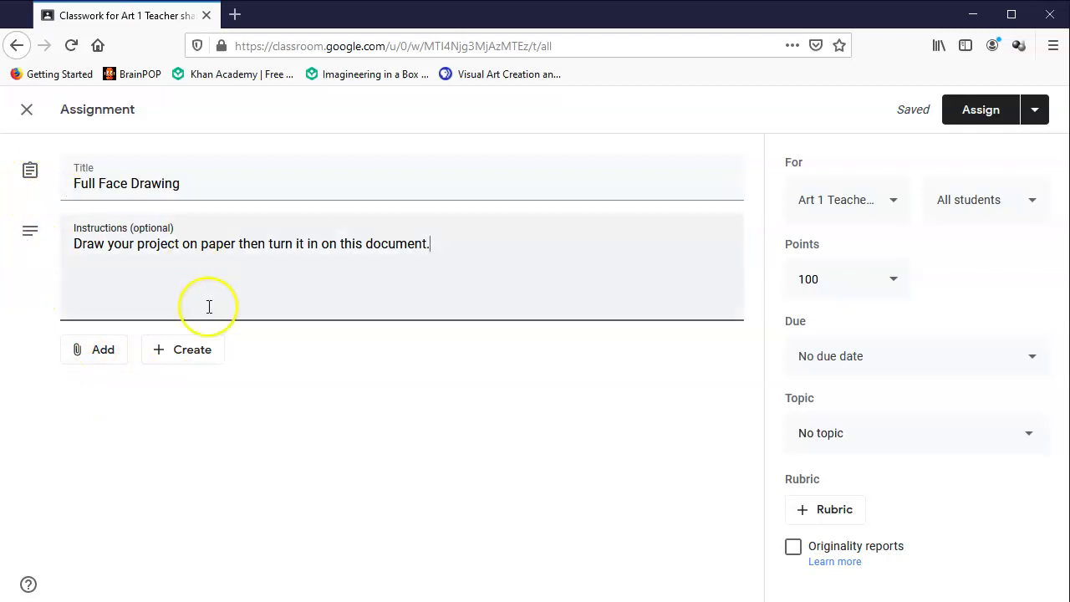
Attach a new Google Doc to the assignment set to 'Make a copy for each student'
left_click(194, 356)
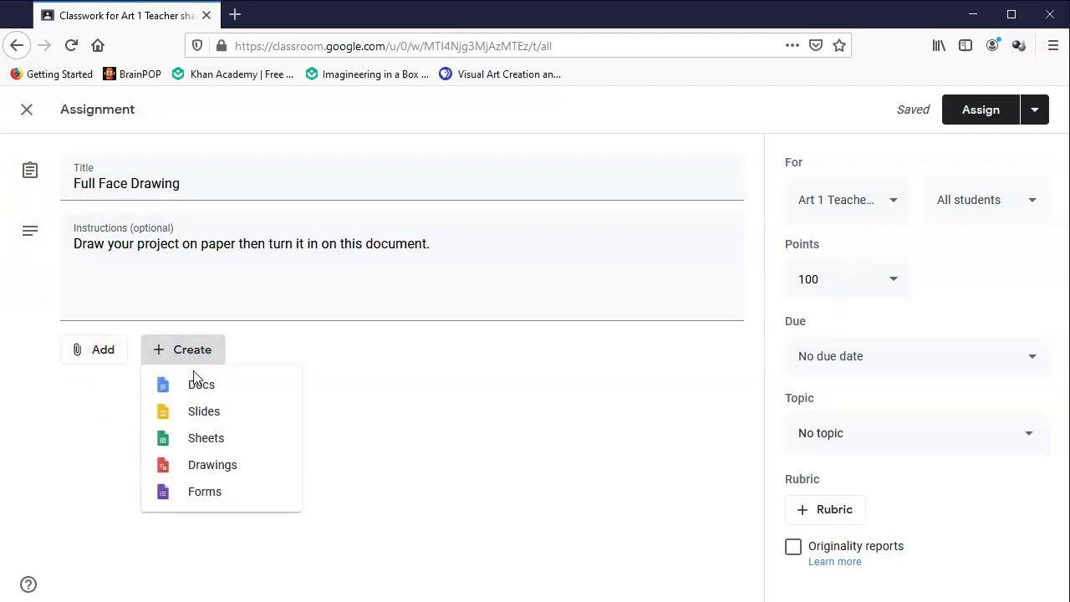
left_click(198, 383)
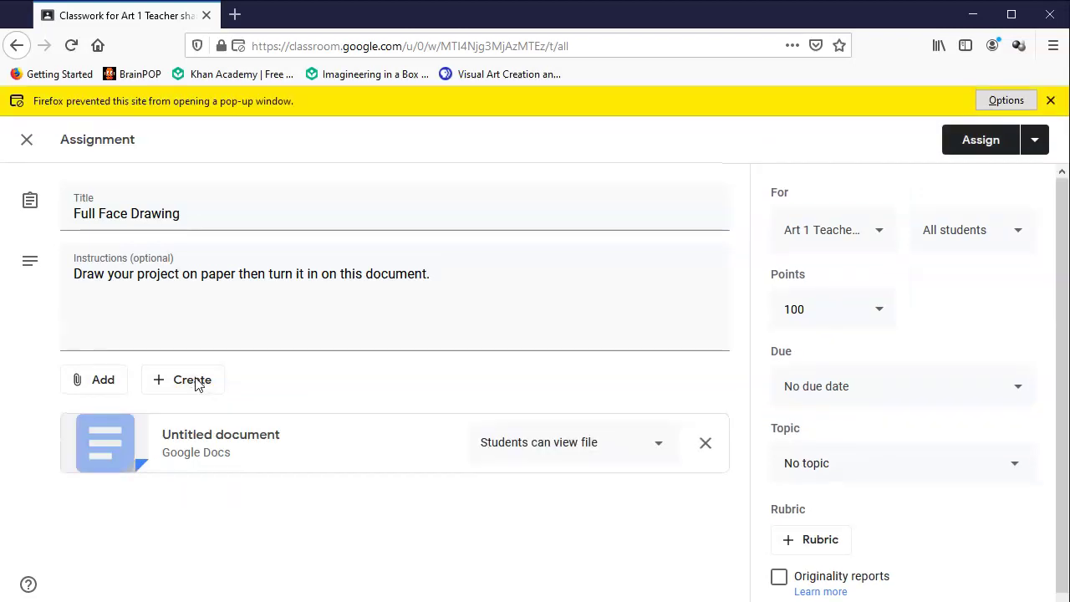
left_click(661, 447)
left_click(611, 521)
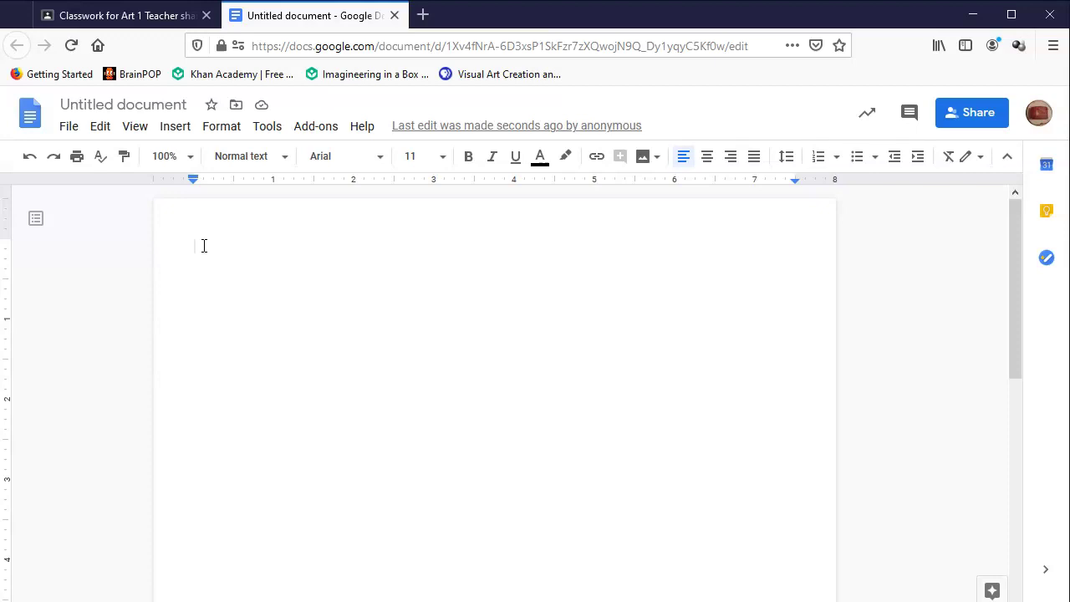
Type 'Edit the shape below to insert your drawing.' at the top of the document
type("Edithe")
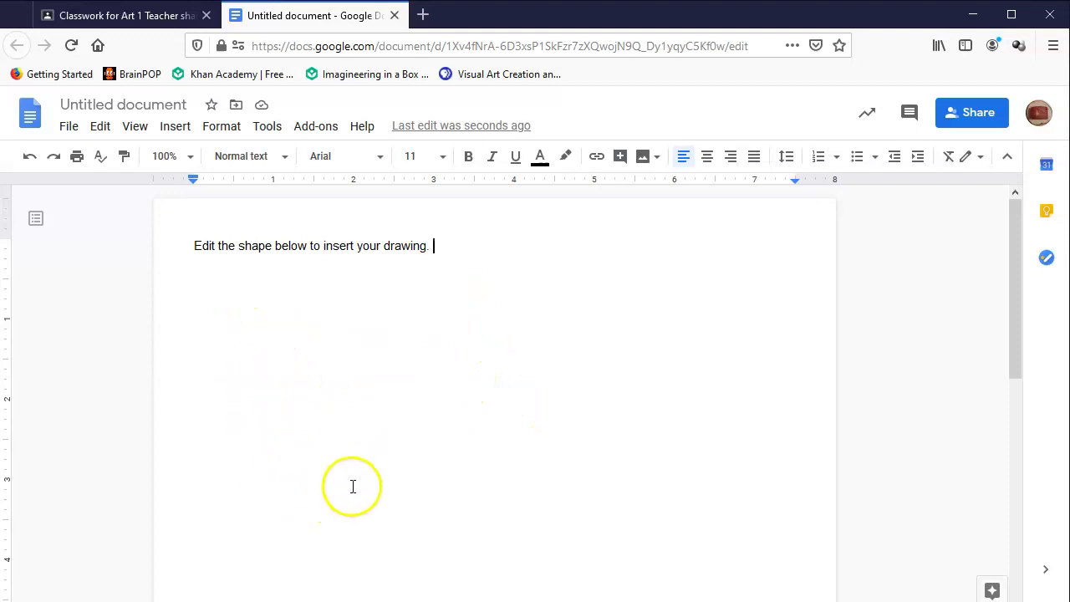
left_click(165, 134)
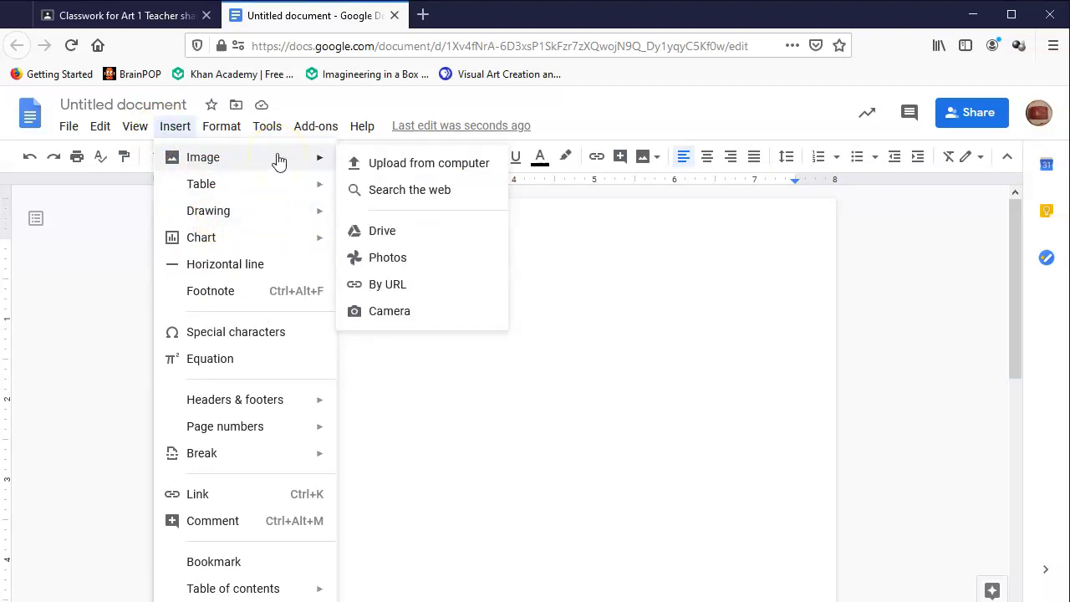
mouse_move(208, 210)
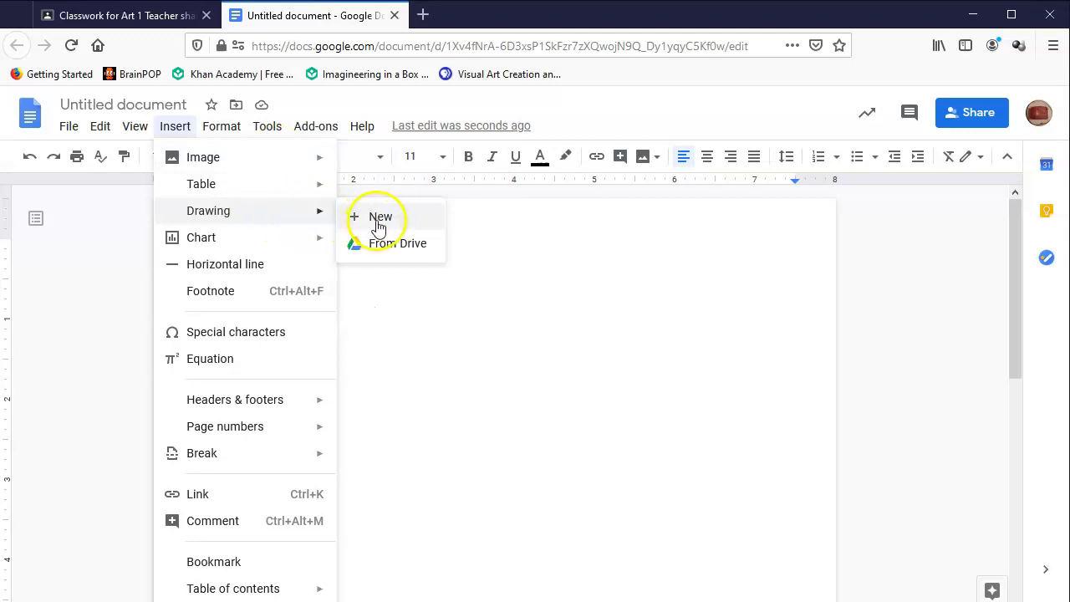
Insert a new drawing containing a tall rectangle and save it into the document
left_click(379, 221)
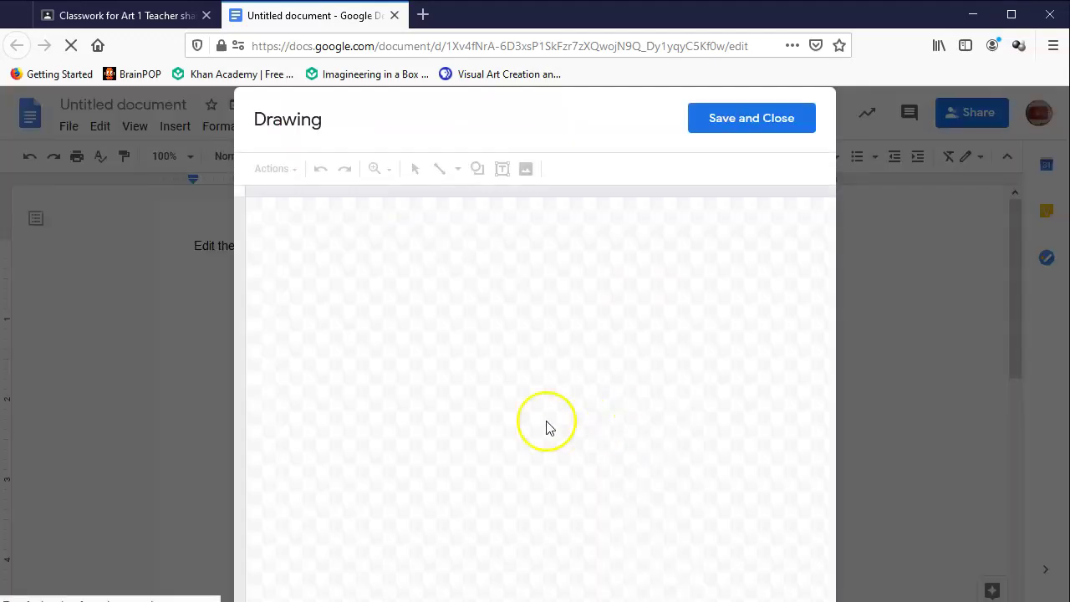
left_click(482, 175)
mouse_move(519, 198)
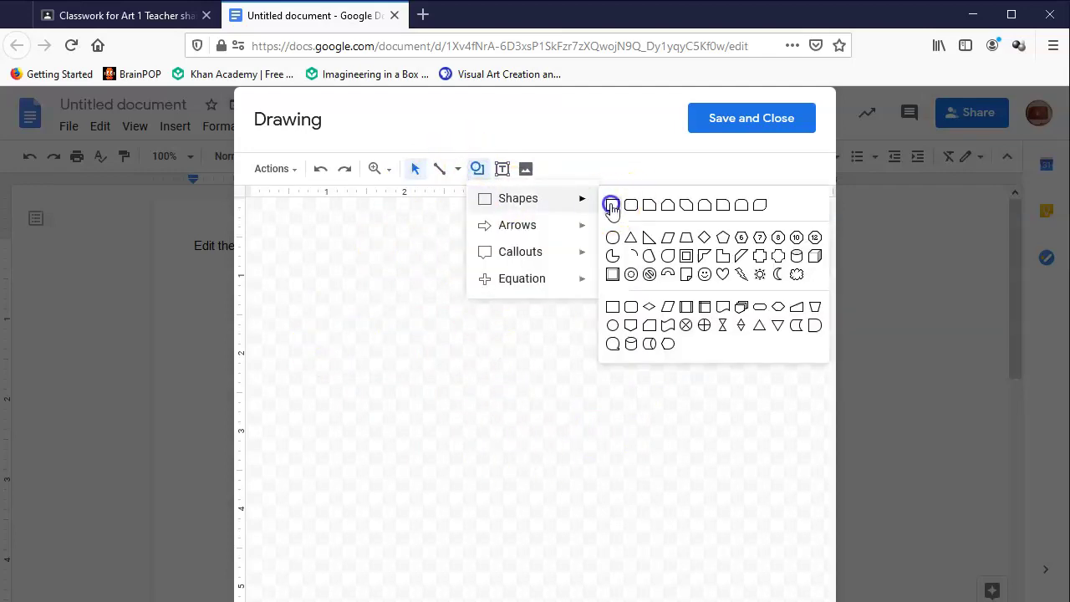
left_click(611, 205)
mouse_move(311, 207)
left_mouse_down()
mouse_move(342, 323)
mouse_move(529, 423)
mouse_move(683, 585)
mouse_move(649, 580)
mouse_move(733, 460)
mouse_move(762, 473)
mouse_move(762, 509)
mouse_move(772, 512)
mouse_move(651, 502)
mouse_move(616, 581)
left_mouse_up()
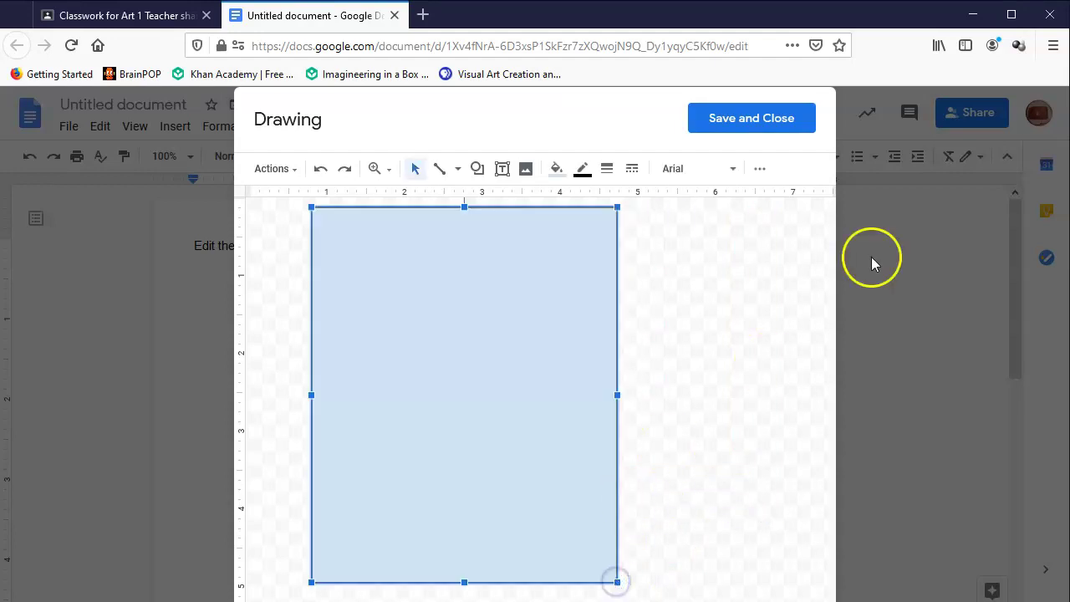
left_click(776, 118)
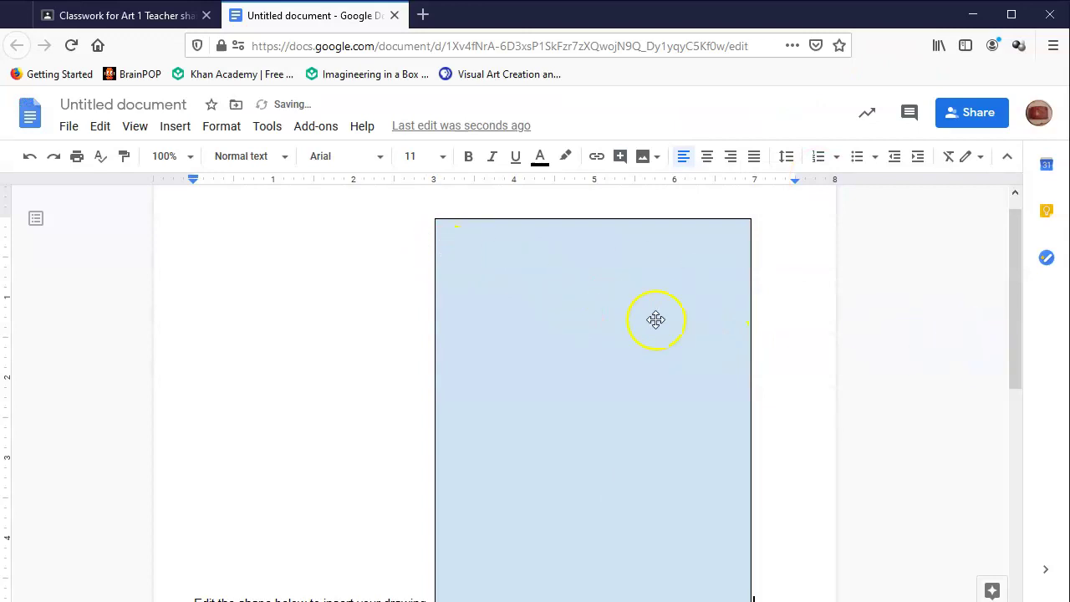
Move the rectangle onto its own line below the instruction and return to the Classroom tab
left_click(1023, 287)
mouse_move(1023, 286)
left_mouse_down()
mouse_move(1014, 318)
mouse_move(1020, 310)
mouse_move(1028, 340)
left_mouse_up()
left_click(428, 485)
scroll(429, 485, "up", 2)
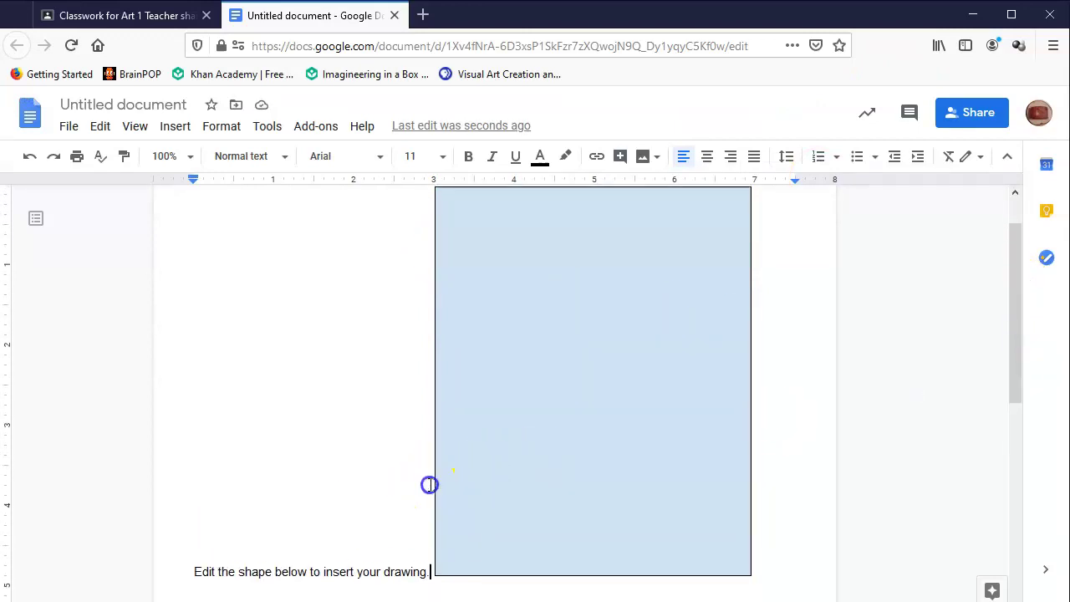
type(".")
key("Return")
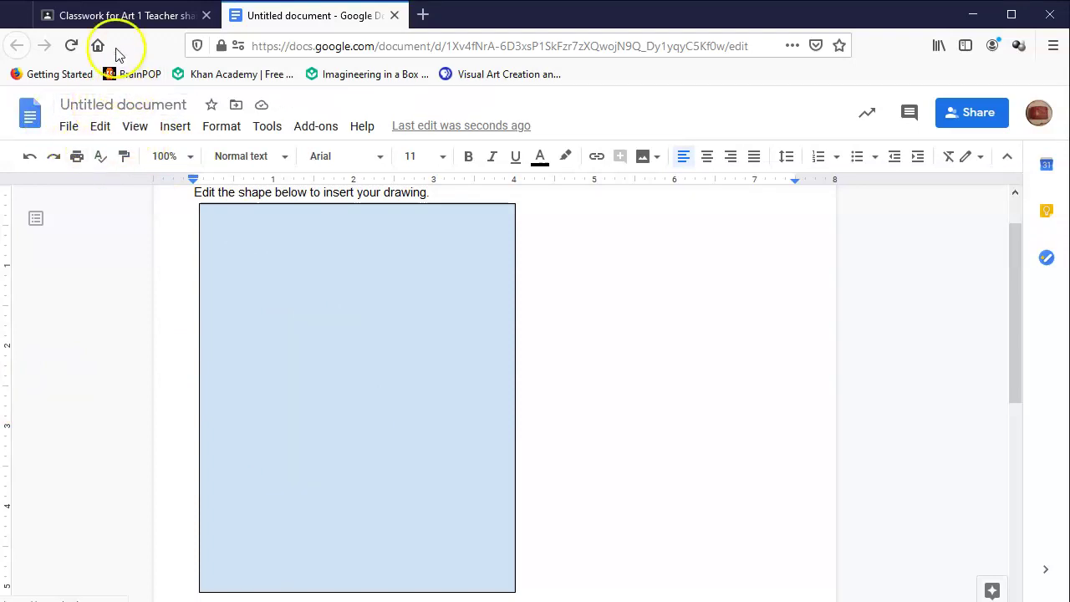
left_click(117, 15)
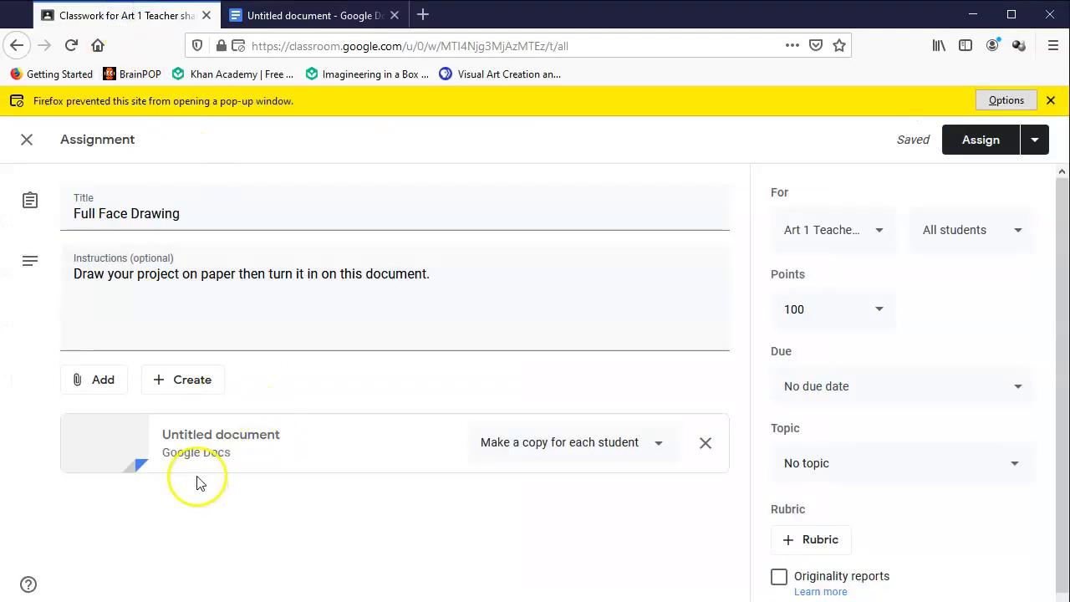
Reopen the rectangle drawing in the untitled document and upload the 'face' sketch image into it
left_click(289, 15)
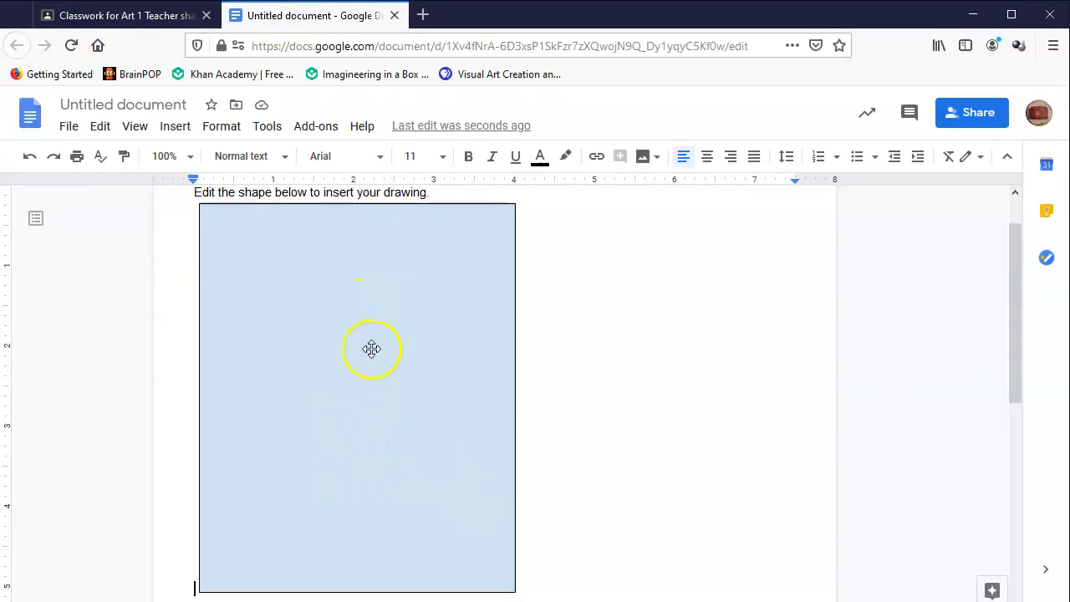
left_click(370, 316)
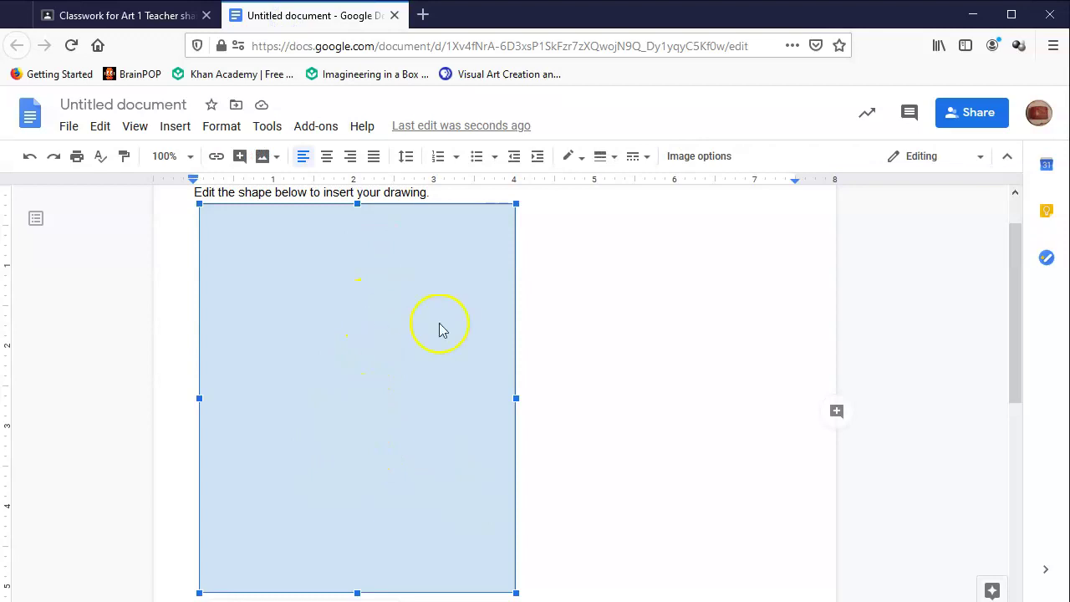
left_click_drag(1012, 335, 1019, 354)
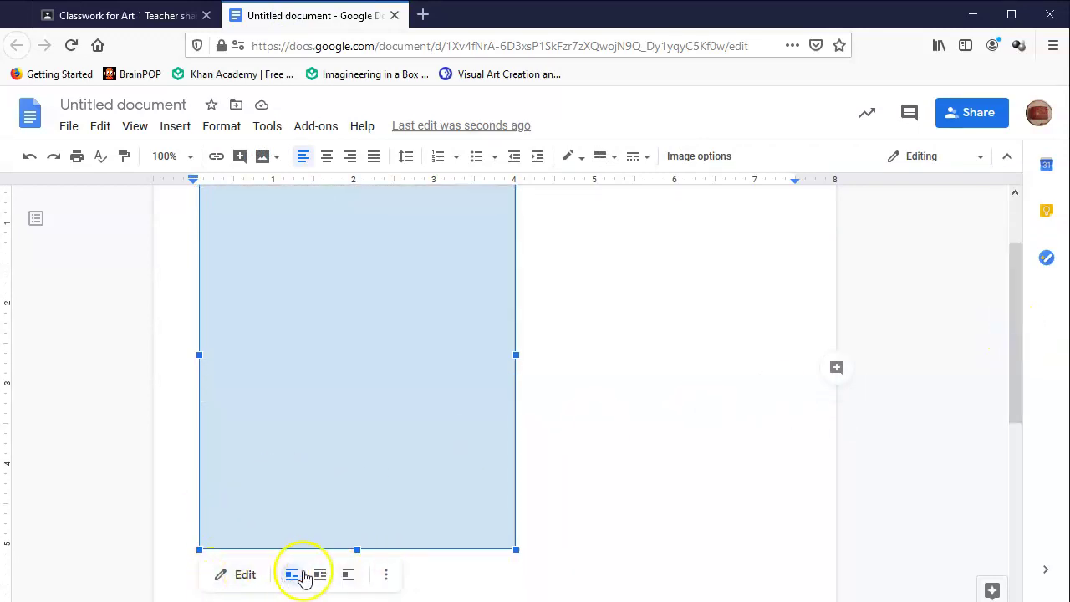
left_click(222, 574)
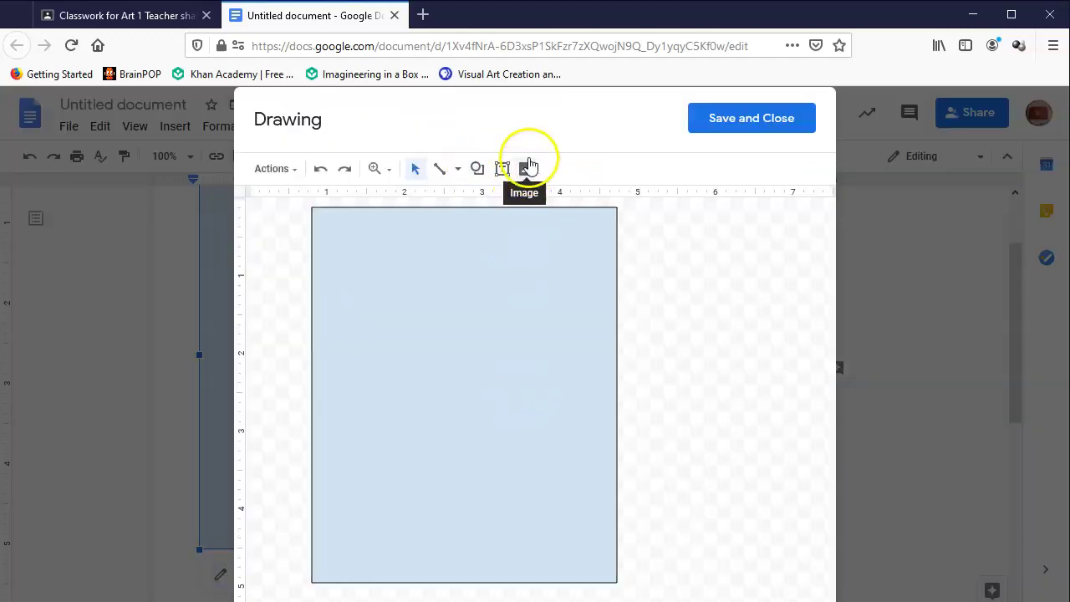
left_click(525, 176)
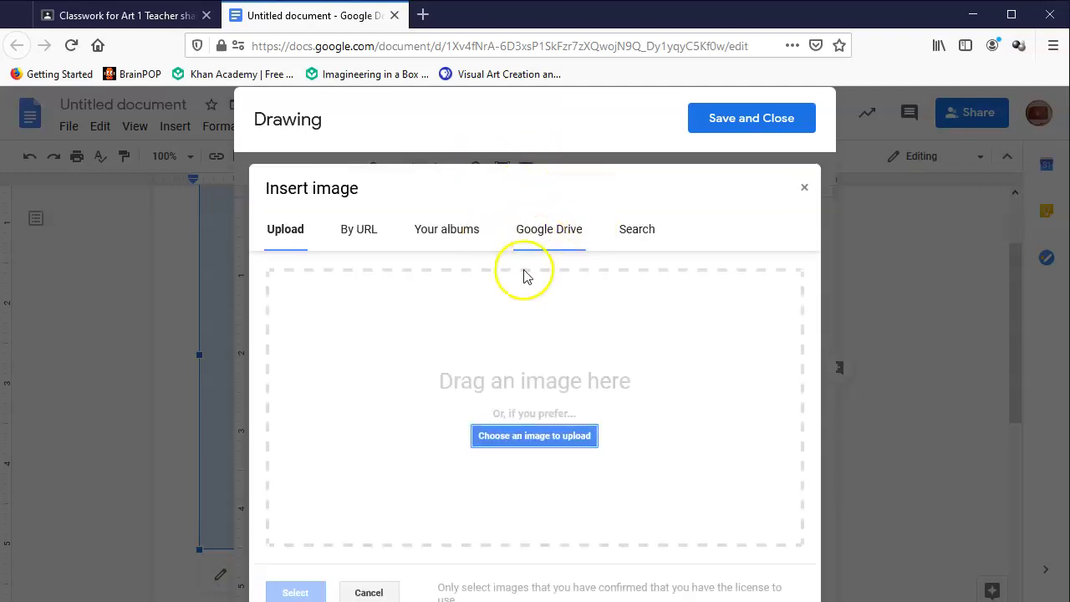
left_click(527, 442)
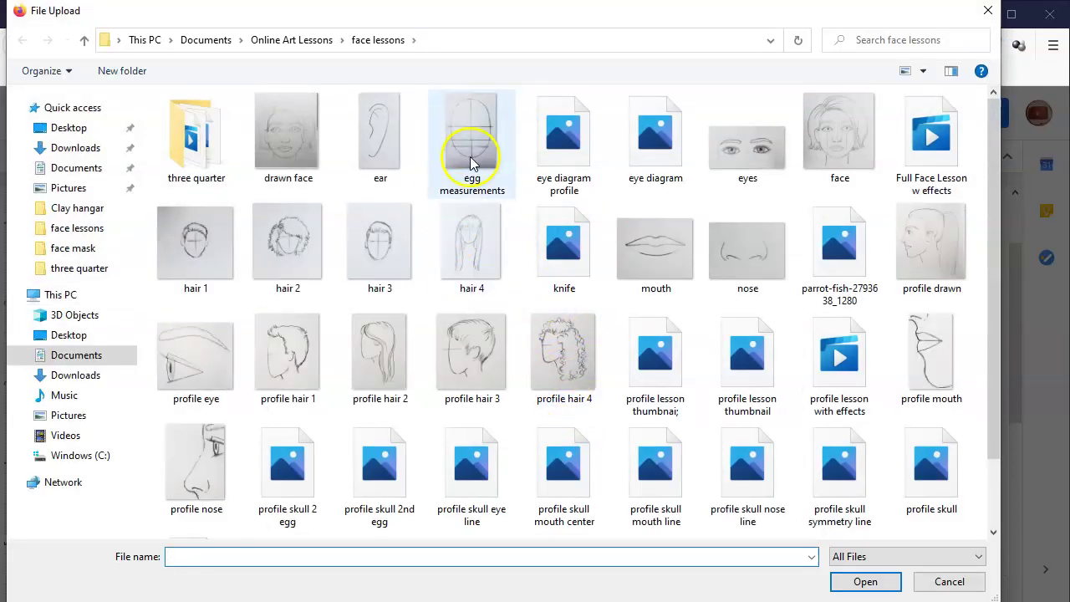
left_click(856, 132)
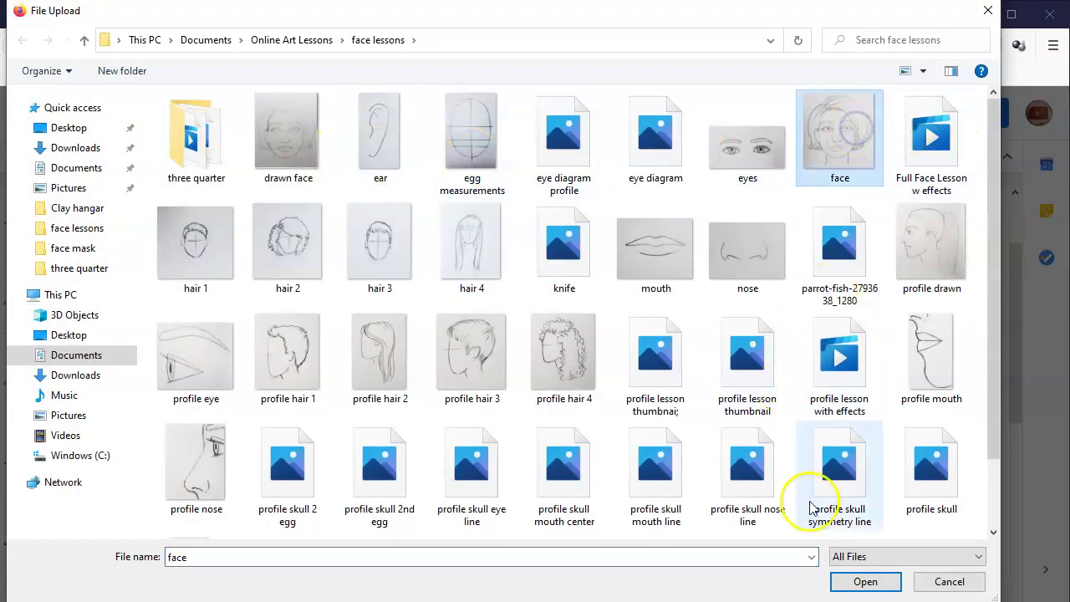
left_click(865, 581)
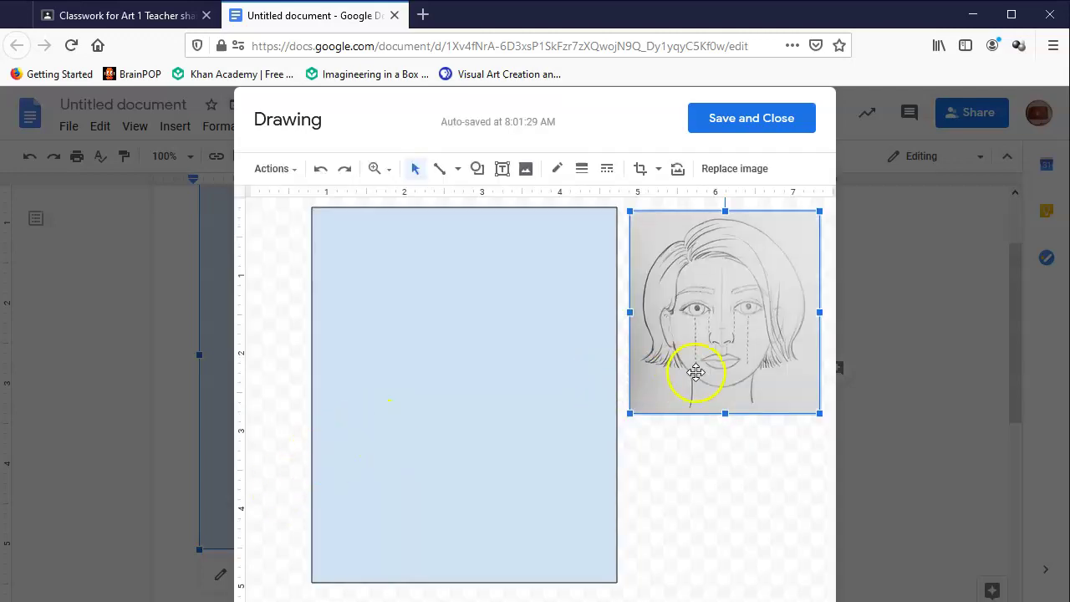
Move and enlarge the face image to fill most of the page, then save the drawing
left_click_drag(699, 319, 398, 321)
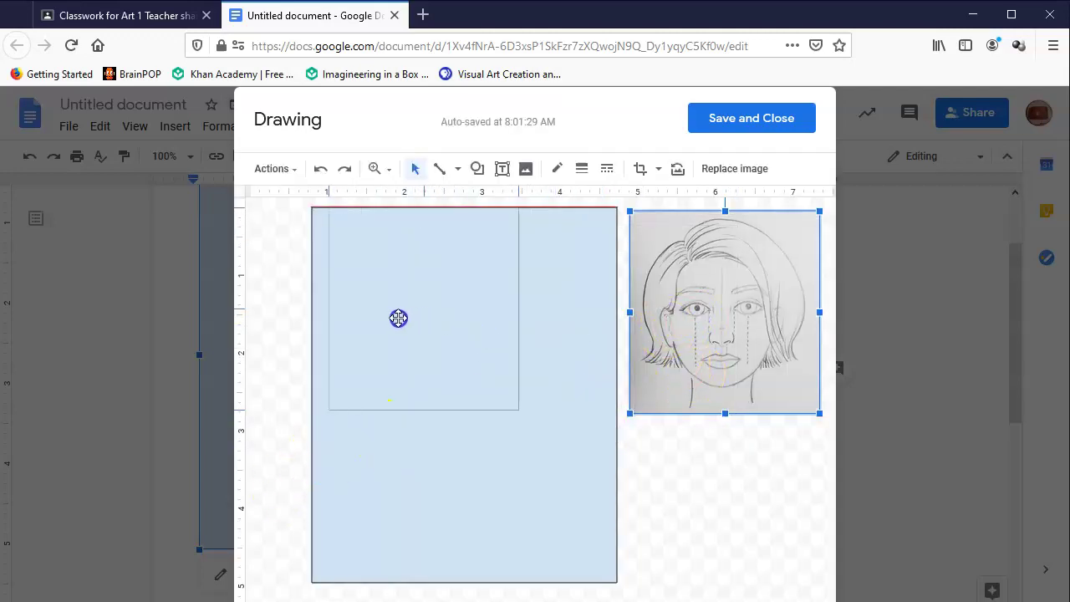
left_click_drag(518, 410, 548, 509)
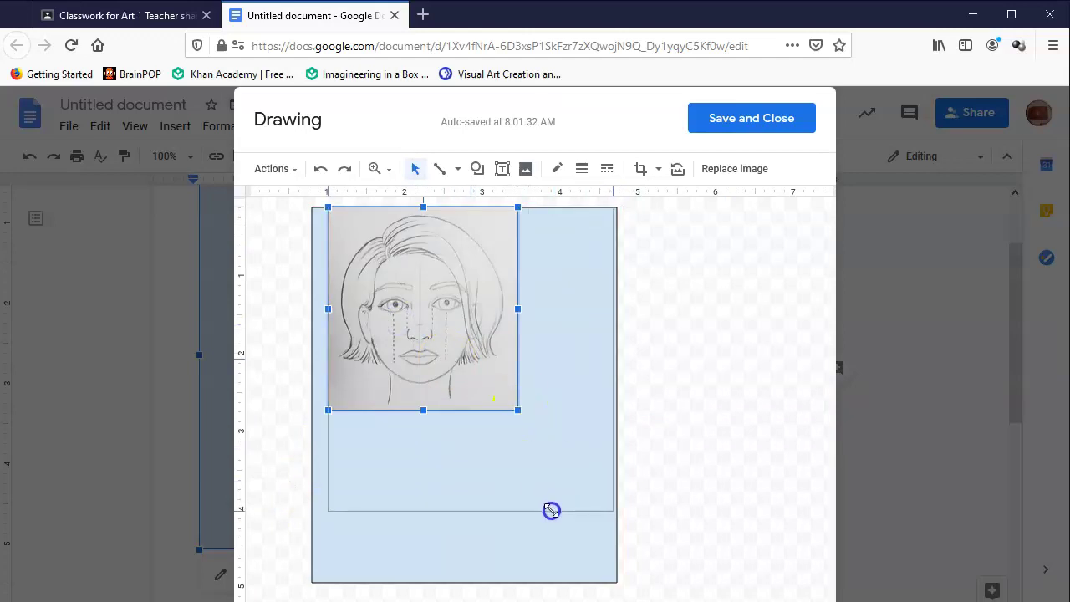
left_click_drag(549, 509, 549, 509)
left_click_drag(327, 516, 313, 532)
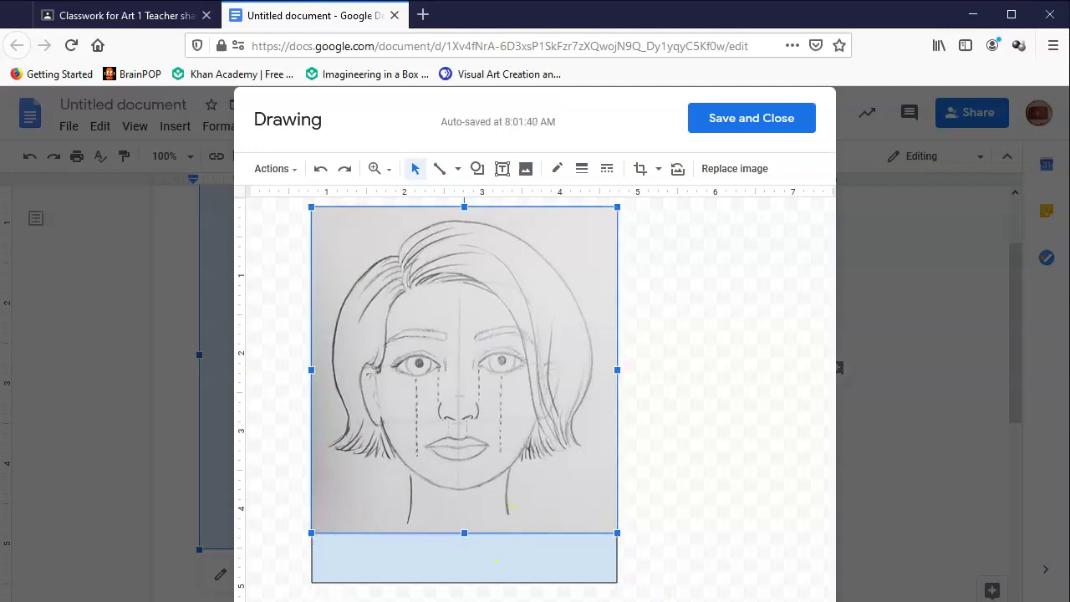
left_click(777, 117)
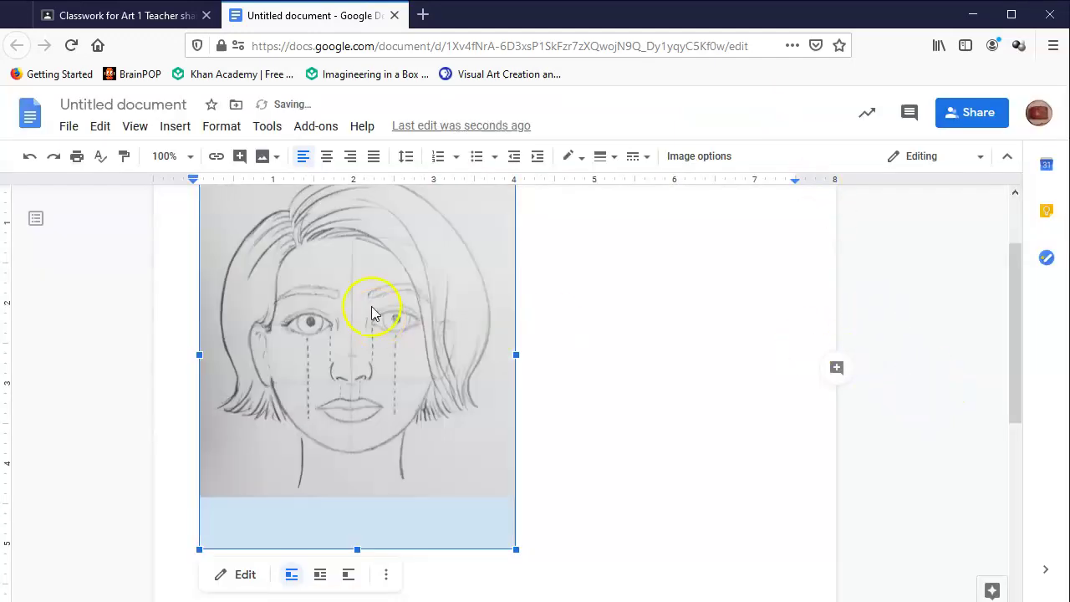
left_click(115, 22)
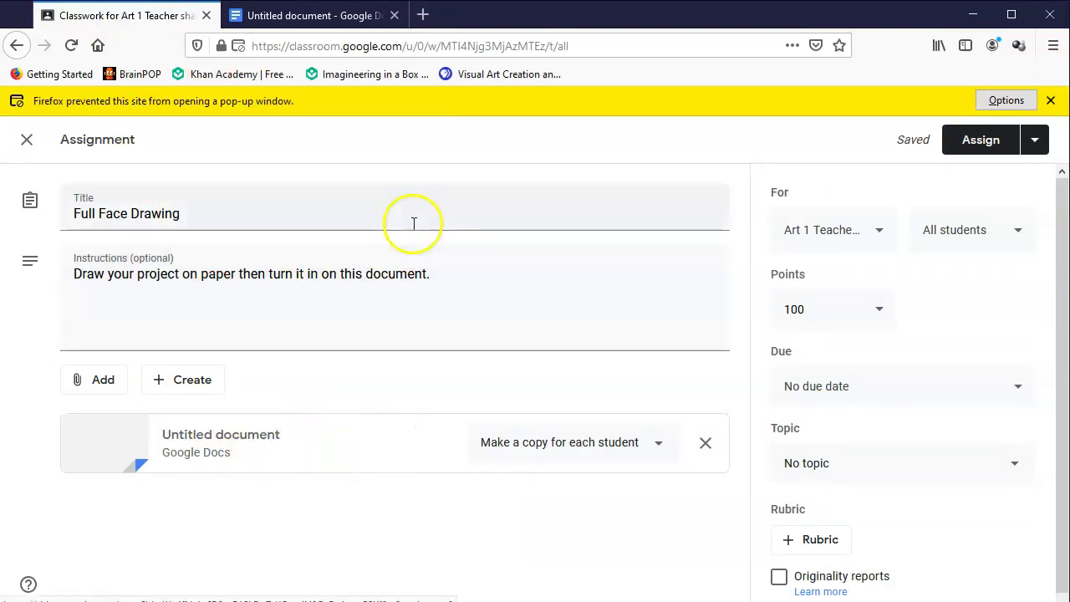
left_click(301, 18)
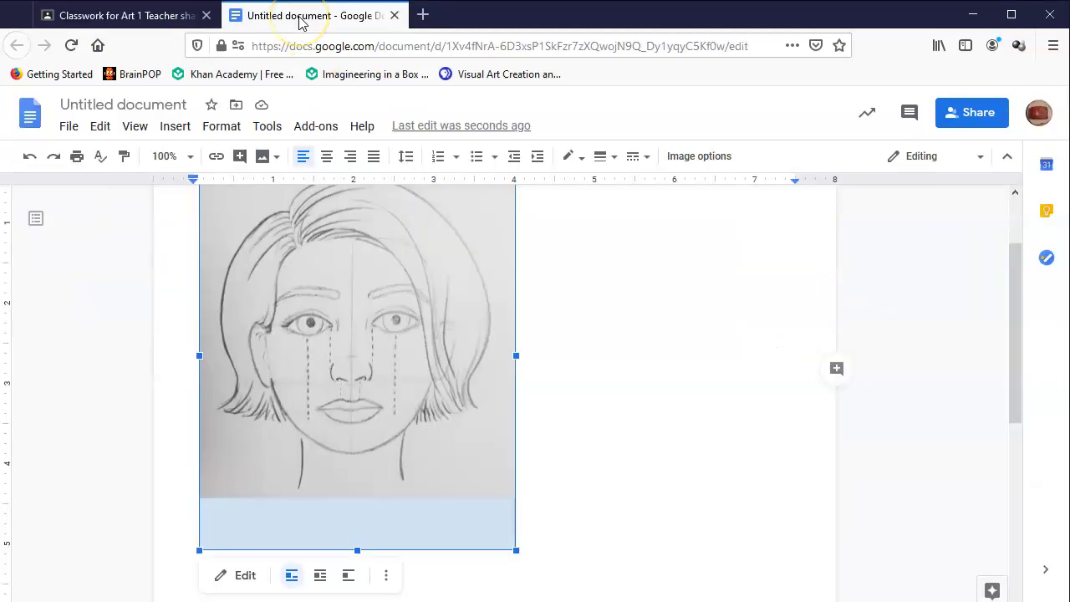
mouse_move(1022, 354)
left_mouse_down()
mouse_move(1026, 379)
mouse_move(1026, 358)
left_mouse_up()
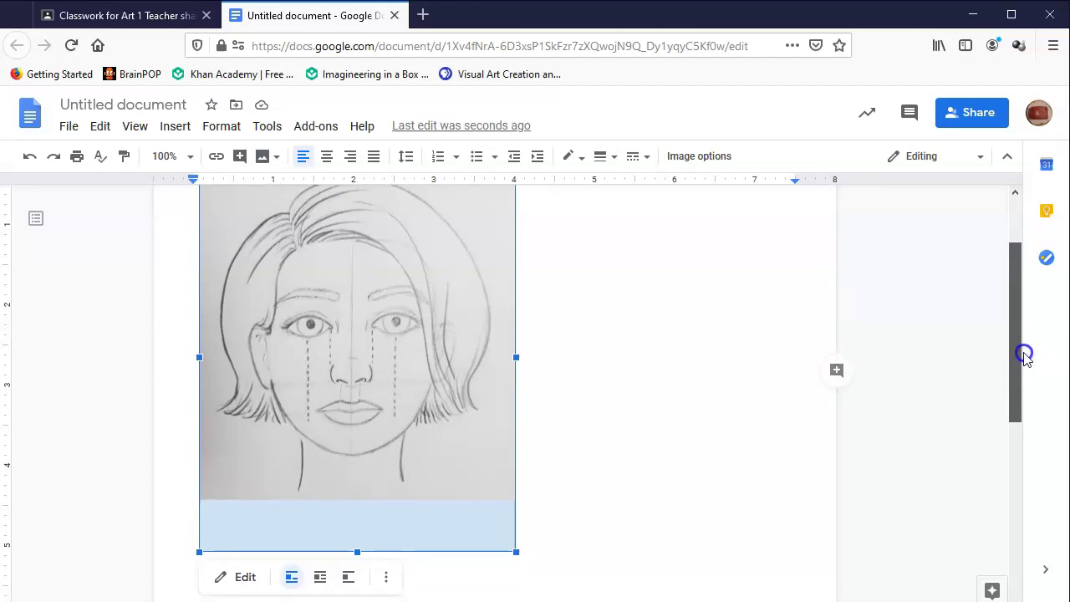
Draw freehand scribble marks over the forehead, across the face and along the lips
left_click(244, 576)
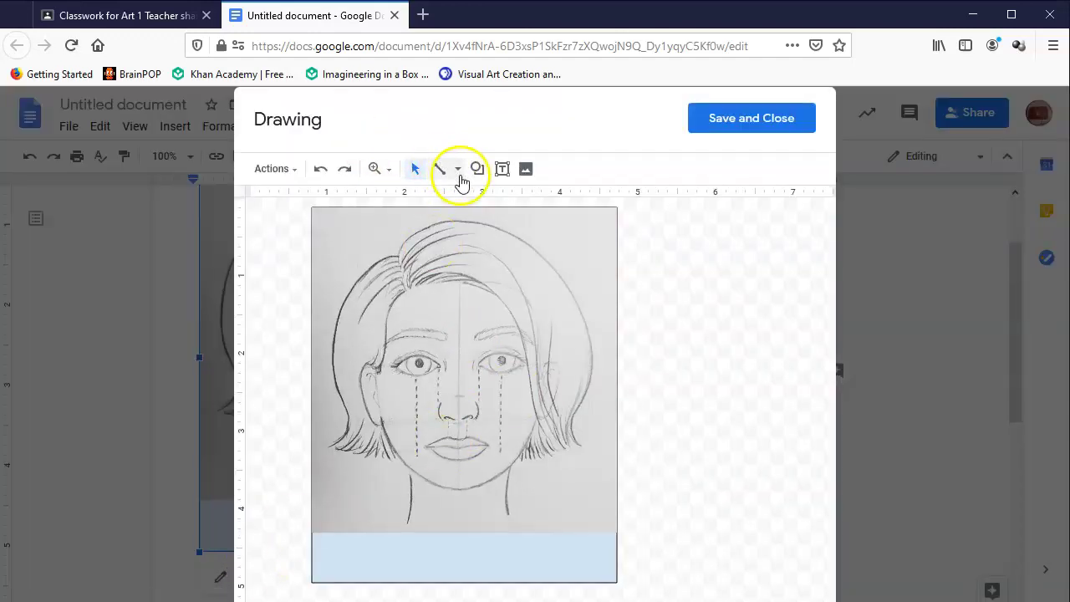
left_click(458, 172)
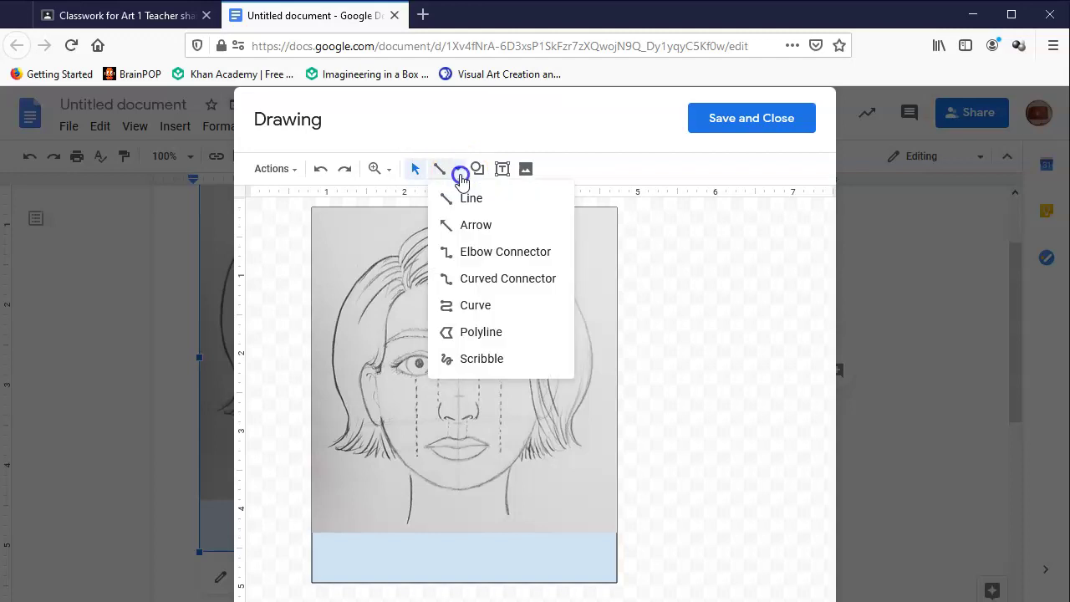
left_click(472, 362)
left_click_drag(369, 341, 350, 337)
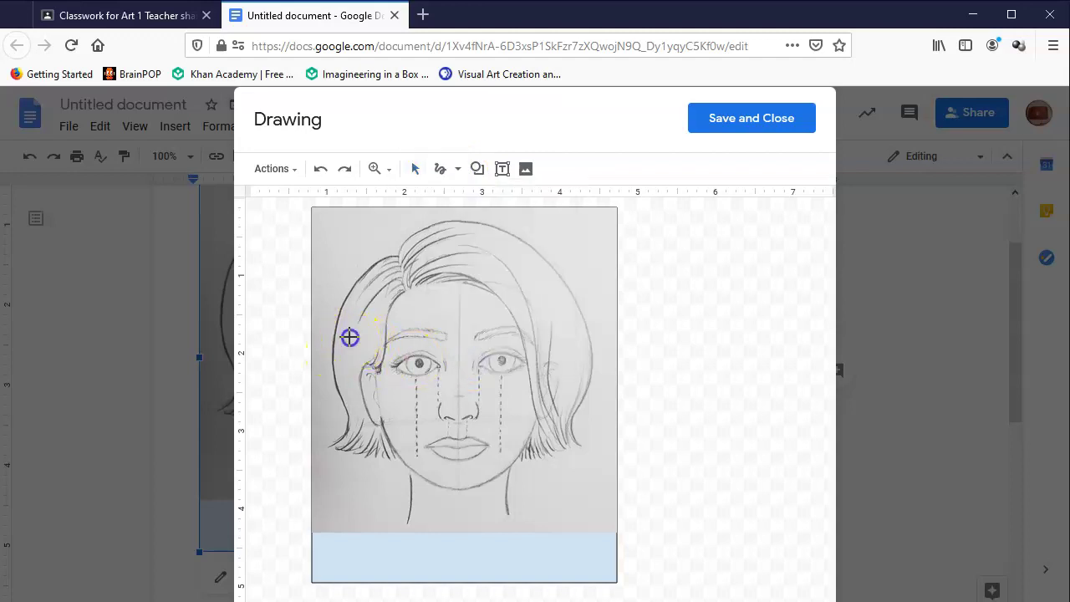
left_click_drag(540, 388, 442, 415)
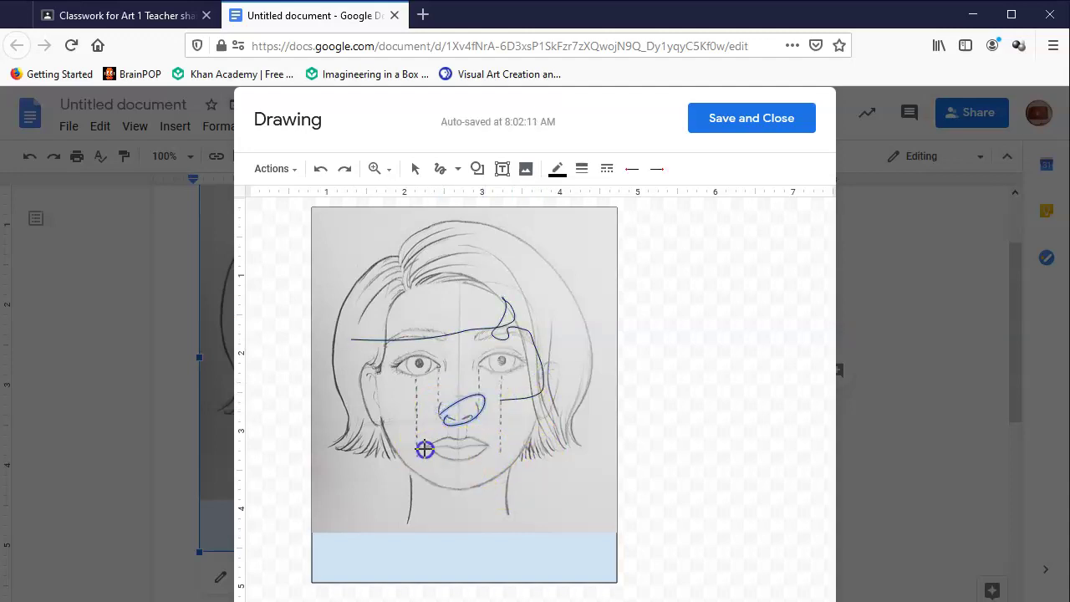
left_click_drag(489, 446, 490, 446)
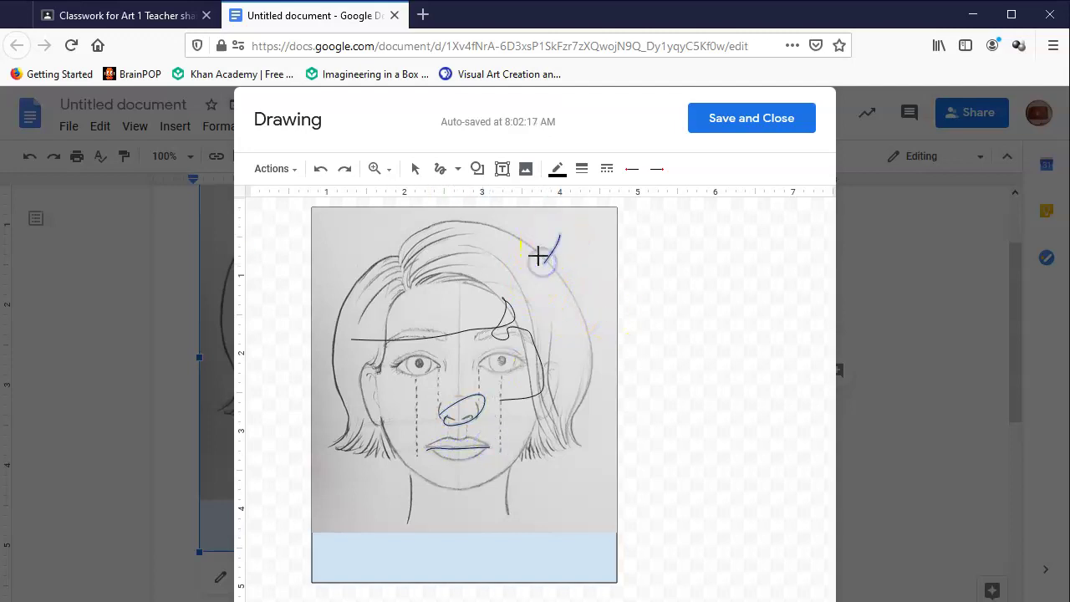
Scribble a small red mark on the hair and save the drawing into the document
left_click_drag(565, 270, 568, 272)
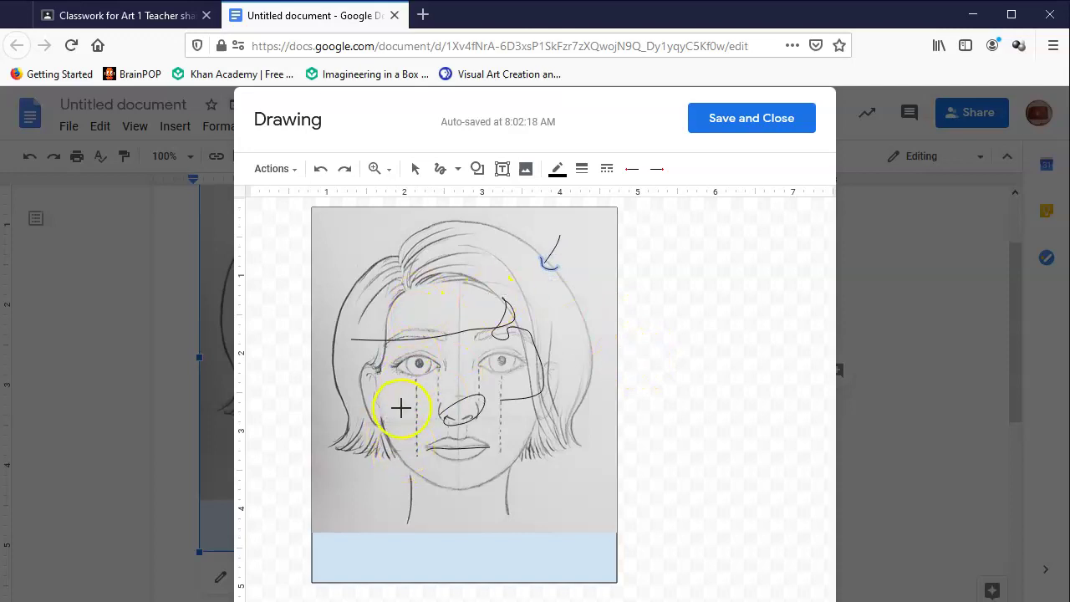
left_click(556, 168)
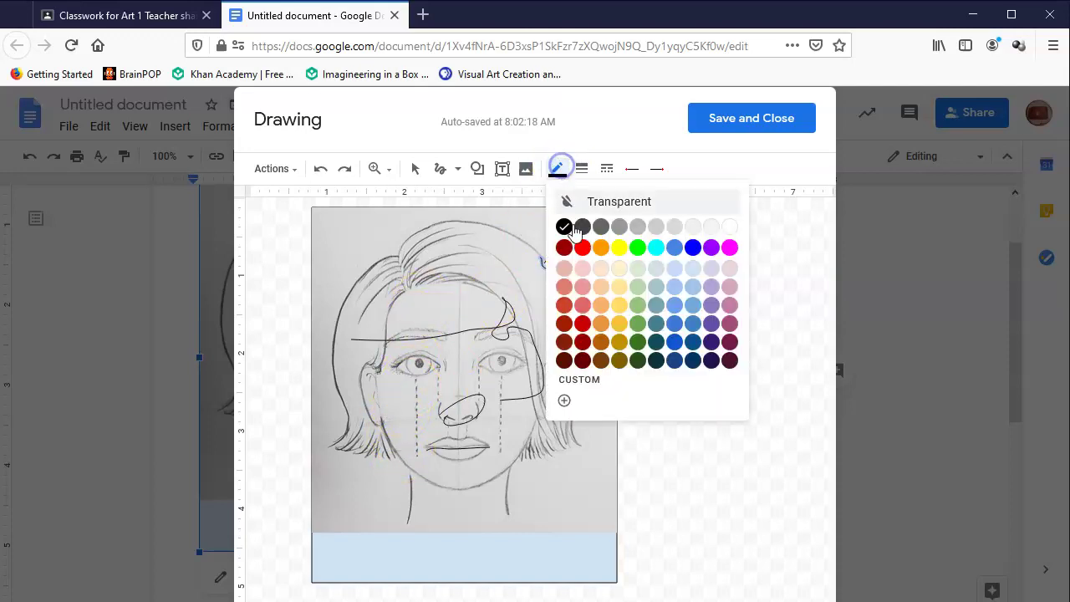
left_click(566, 244)
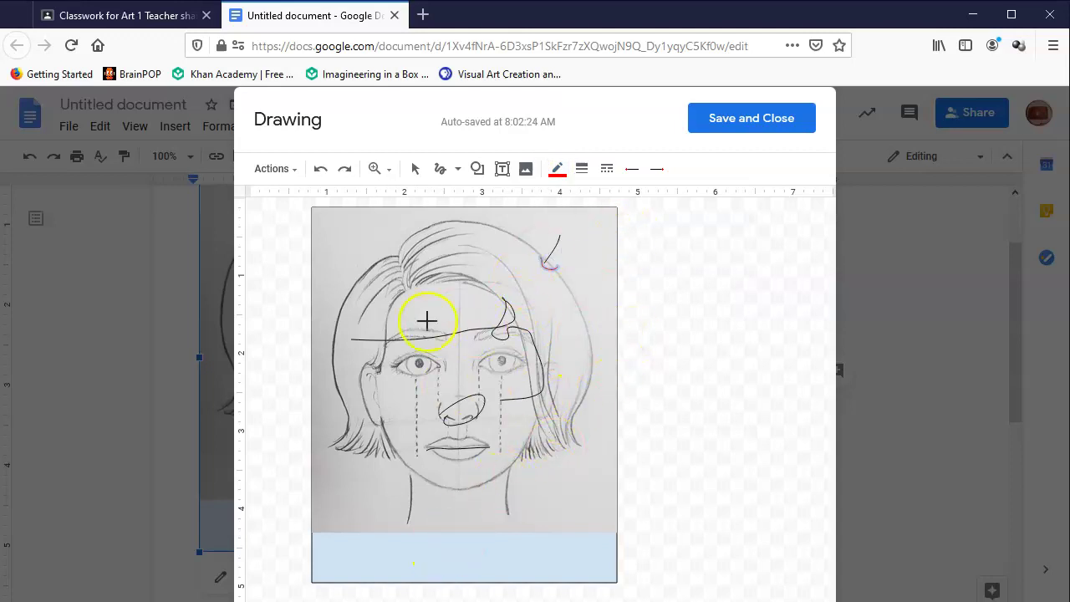
left_click(733, 122)
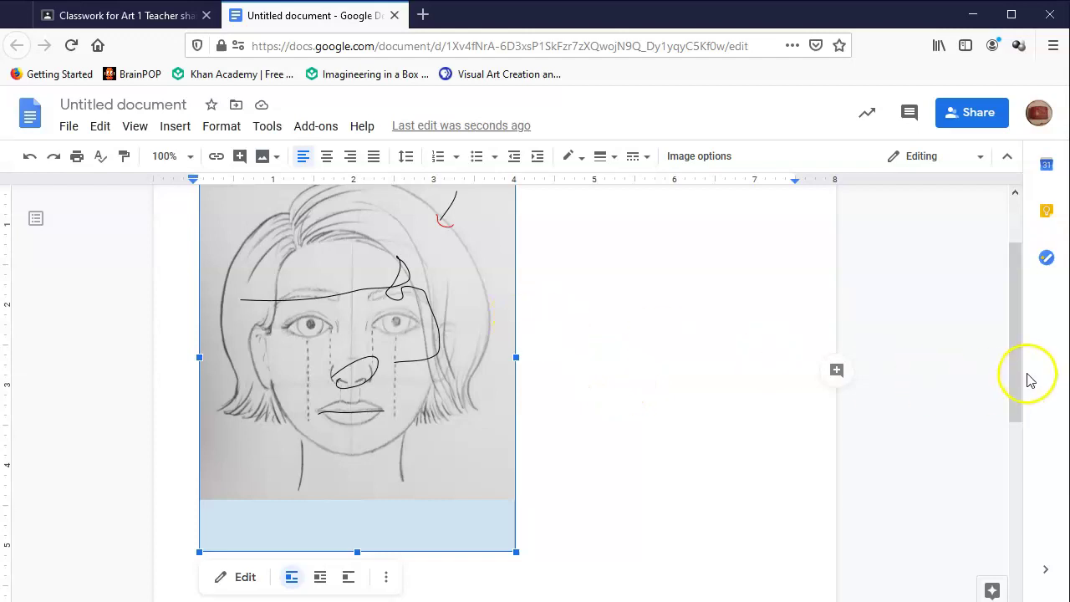
Scroll up to show the instruction line above the annotated face drawing
mouse_move(1029, 380)
left_mouse_down()
mouse_move(1028, 322)
mouse_move(1034, 371)
mouse_move(1033, 335)
left_mouse_up()
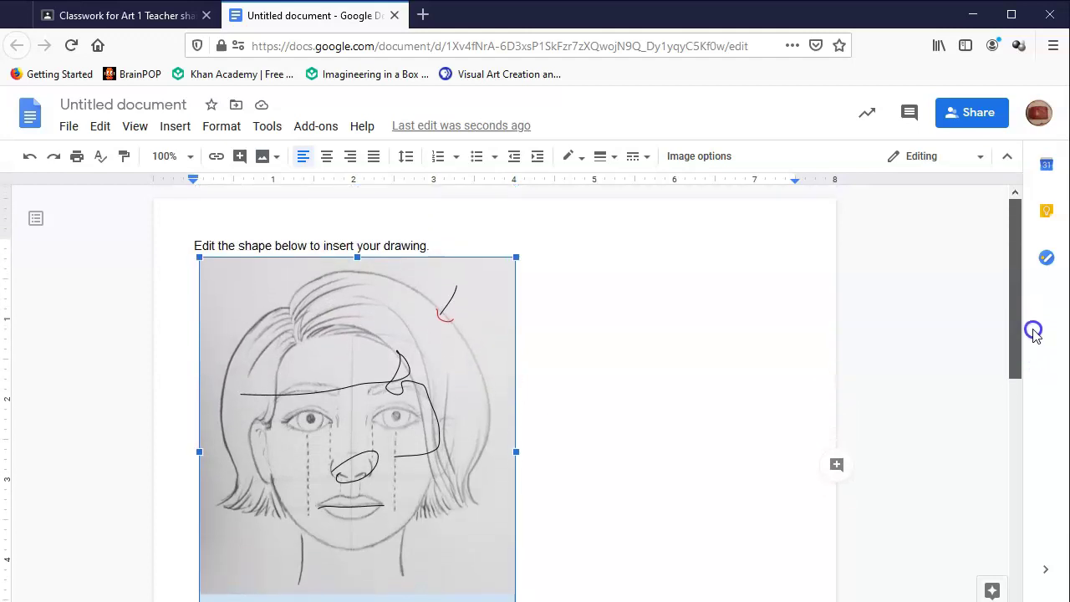
mouse_move(1033, 334)
left_mouse_down()
mouse_move(1034, 389)
mouse_move(1029, 320)
mouse_move(1032, 410)
mouse_move(1030, 327)
left_mouse_up()
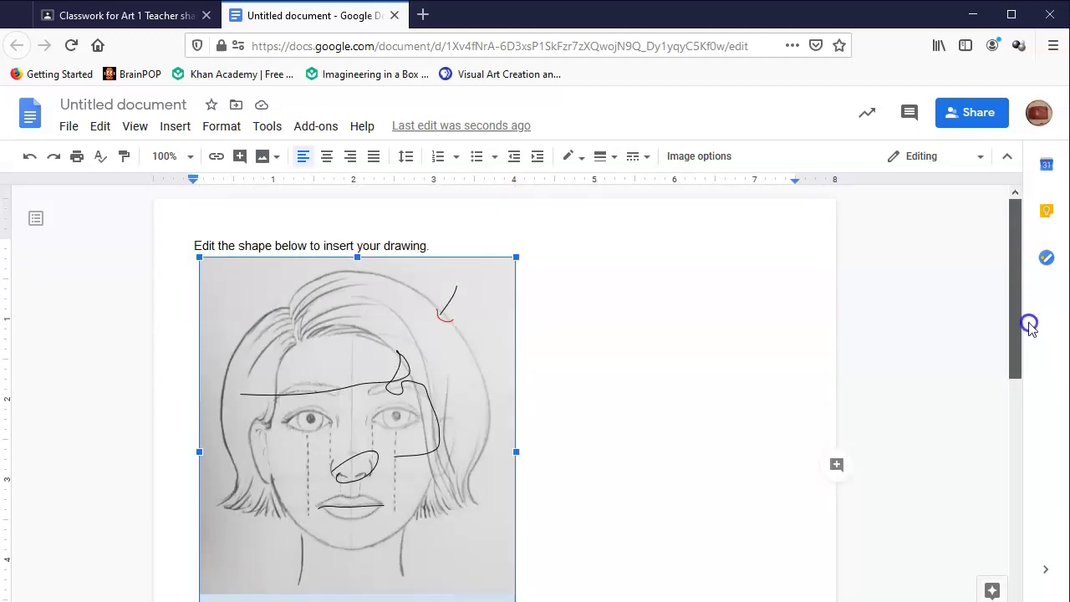